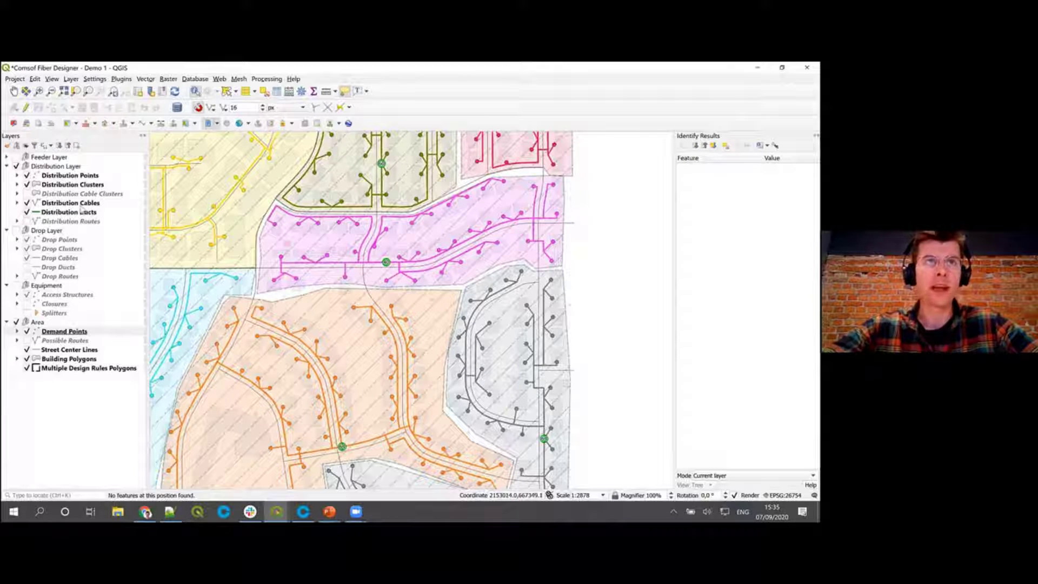
- Identify the distribution cable serving the westernmost home of the pink cluster and inspect its cable granularity attribute
left_click(82, 203)
left_click(282, 277)
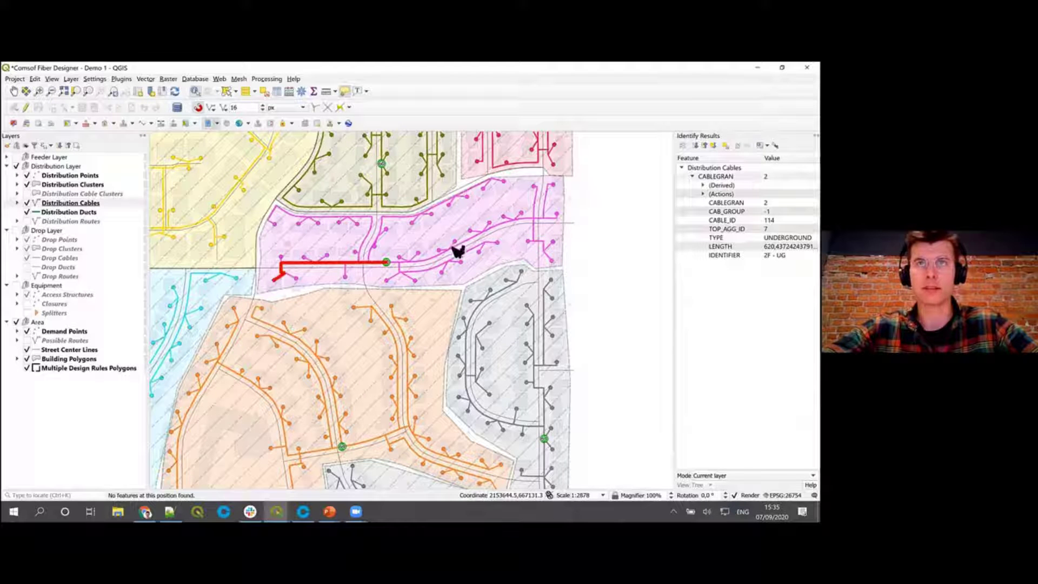
scroll(493, 252, "up", 1)
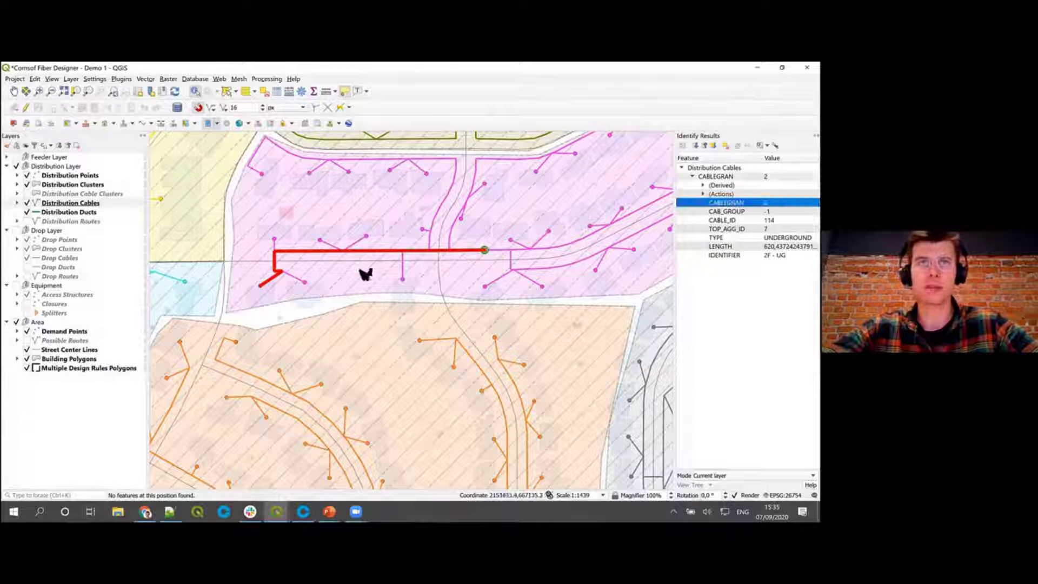
left_click(268, 285)
- Identify the distribution duct along the same street in the pink cluster and inspect its capacity
left_click(76, 213)
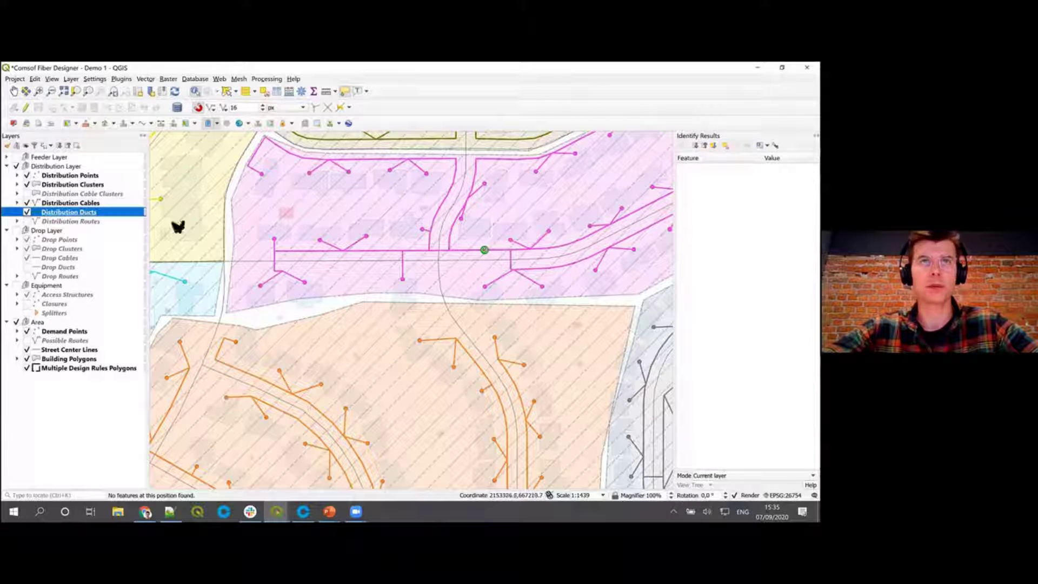
left_click(364, 254)
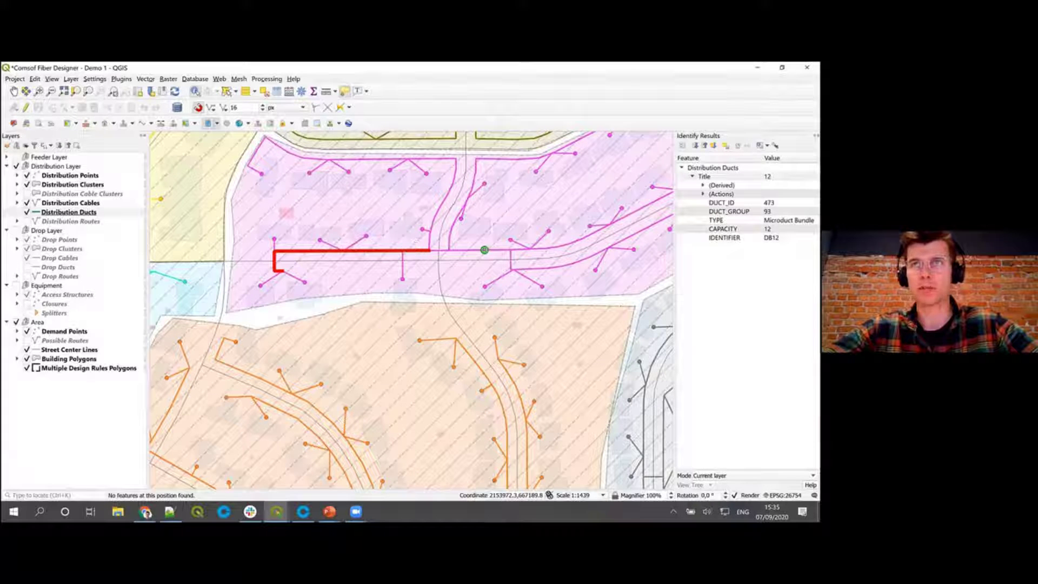
left_click(724, 228)
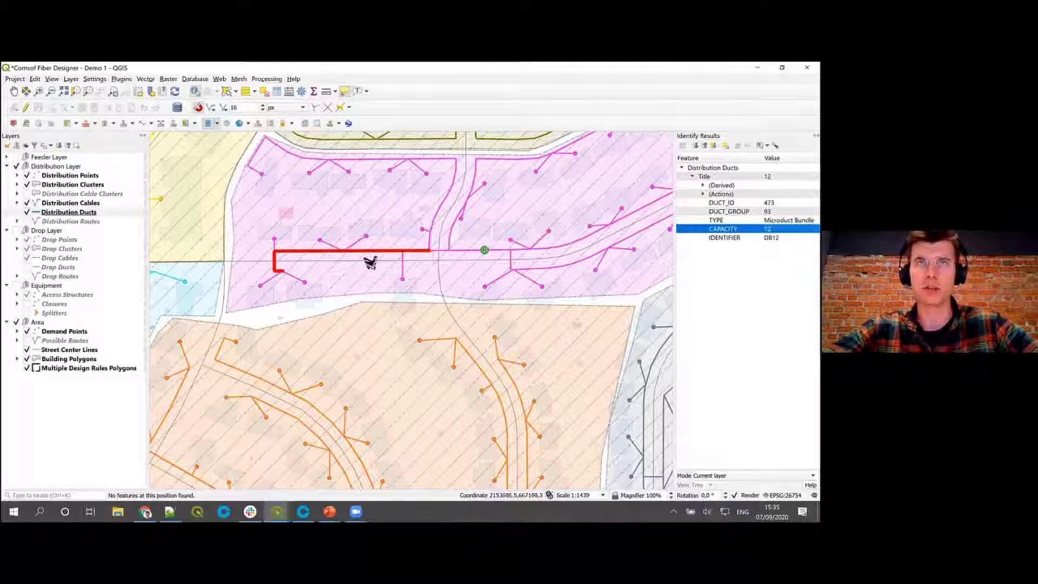
left_click(379, 272)
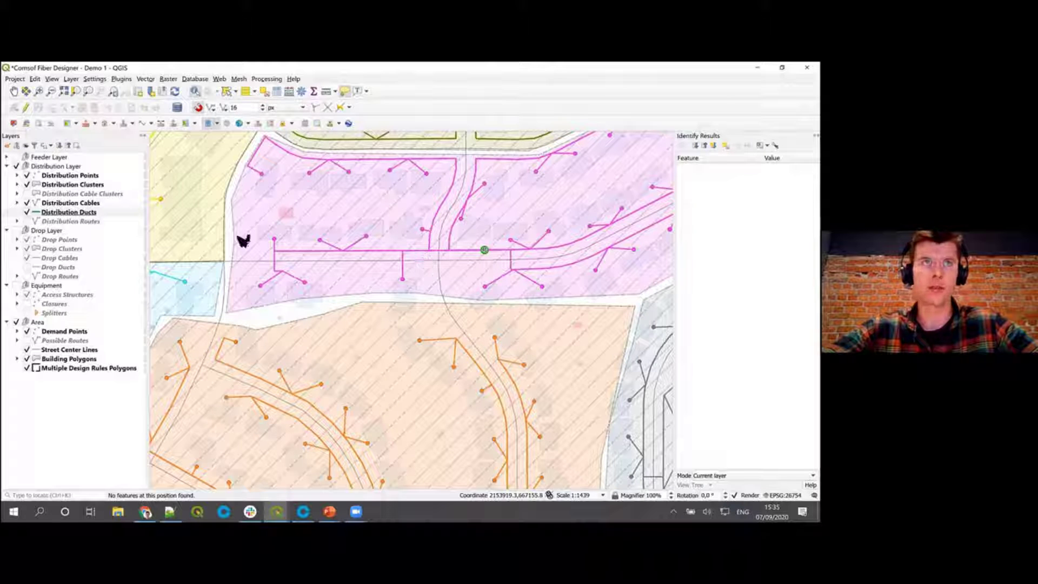
scroll(231, 232, "down", 1)
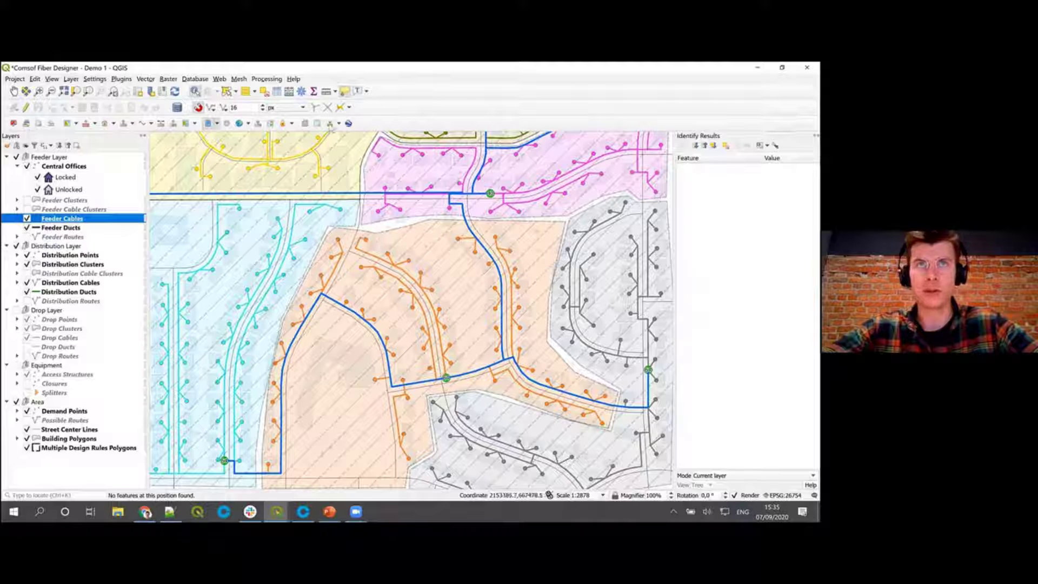
- Open the BOM.xlsx bill of materials and examine the deployment and activation costs per home in the summary
left_click(331, 123)
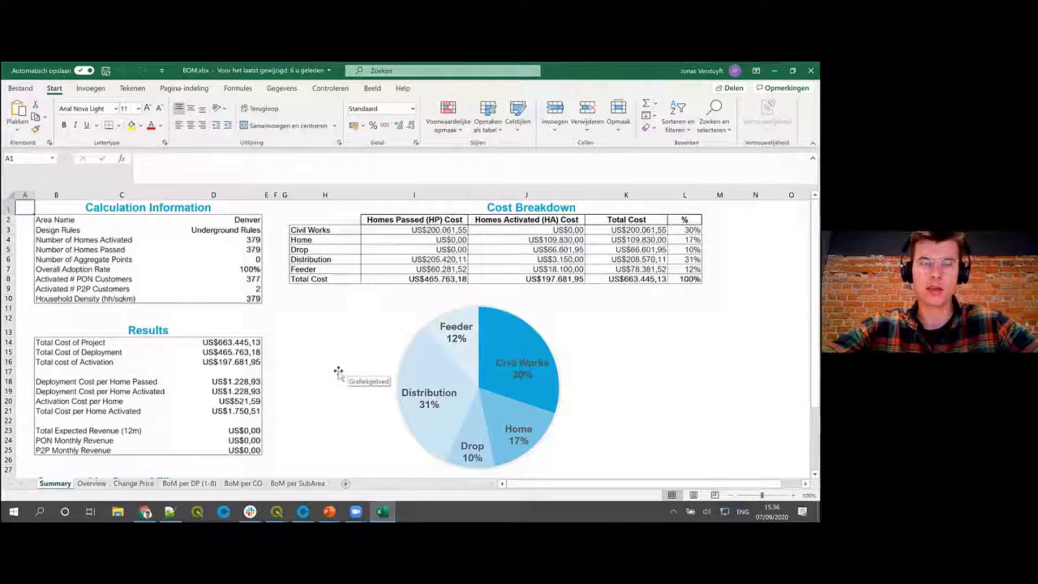
left_click(44, 383)
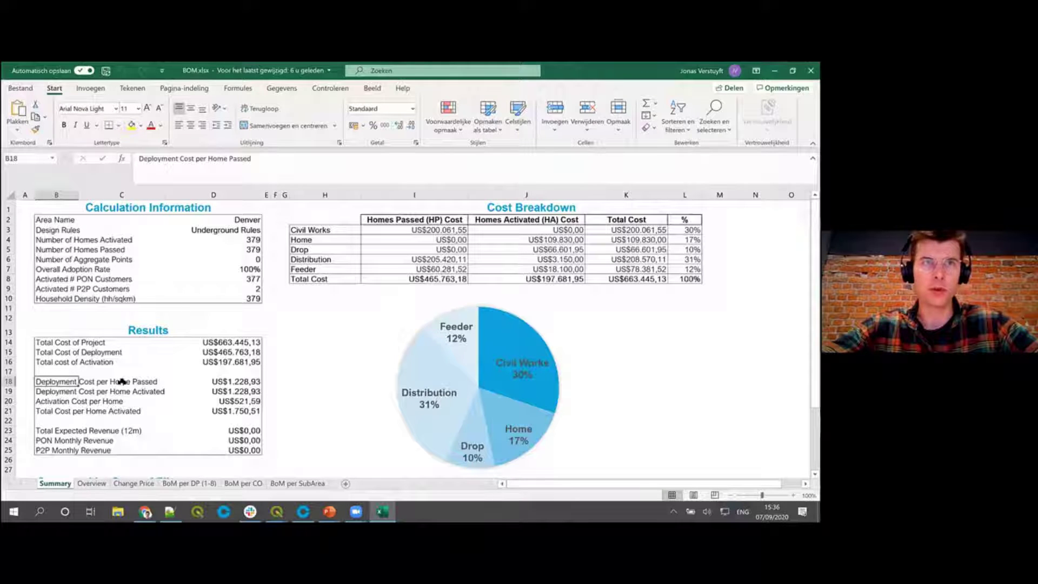
left_click(60, 402)
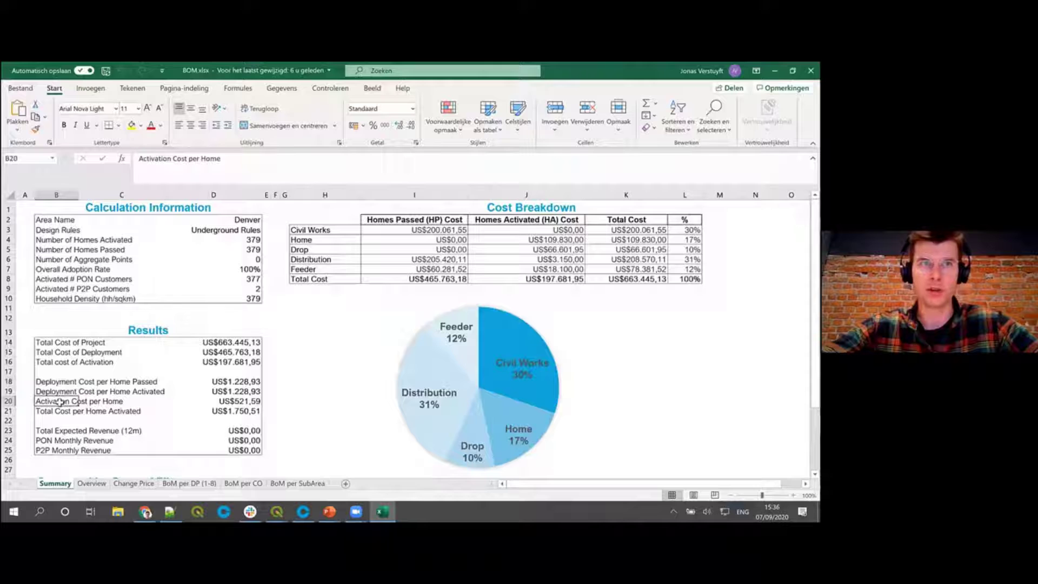
- Review the trench and distribution cabinet (UG_Cab) volumes on the Overview sheet
left_click(91, 484)
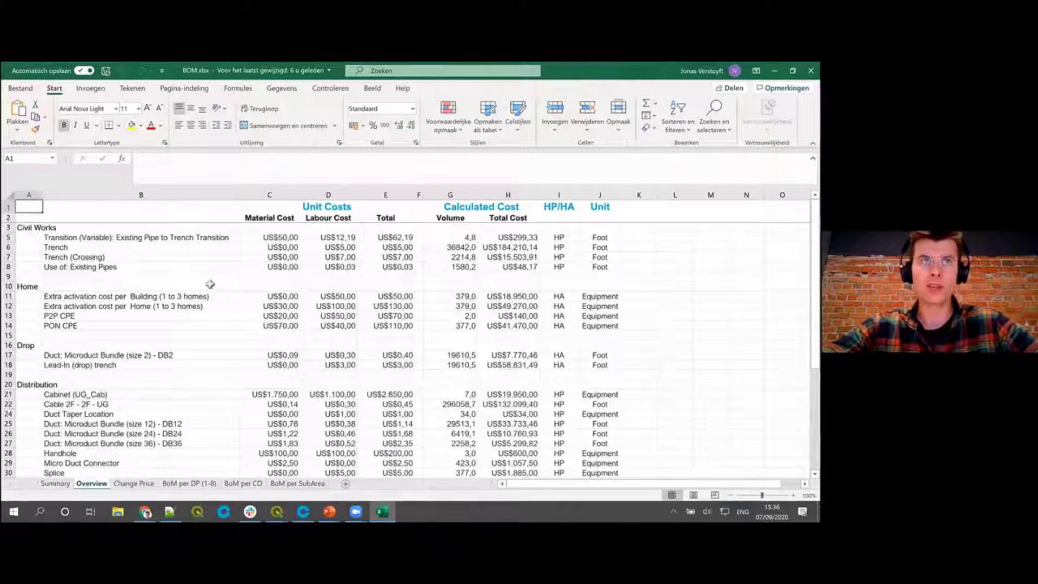
left_click(97, 248)
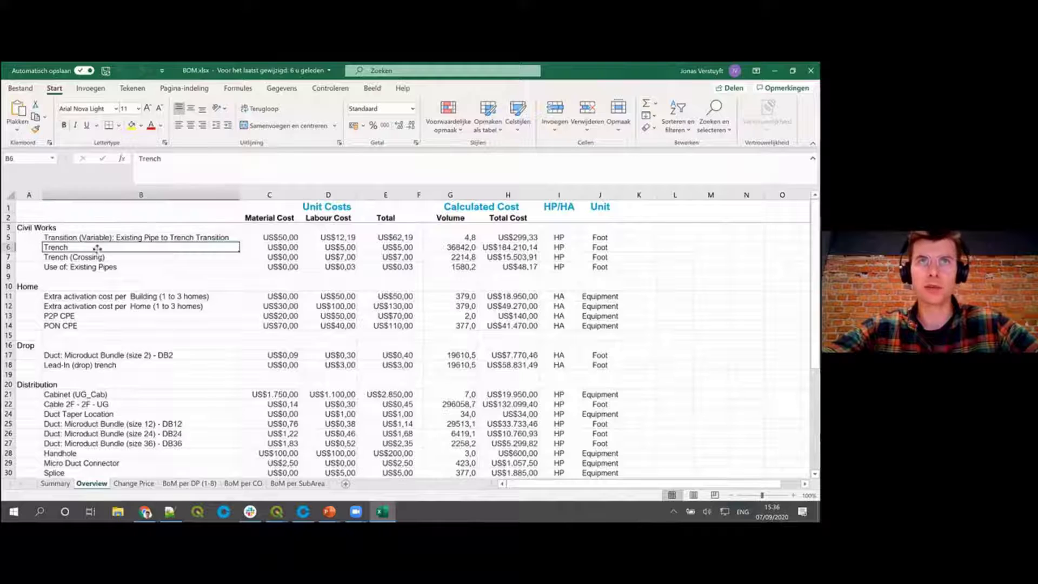
left_click(459, 250)
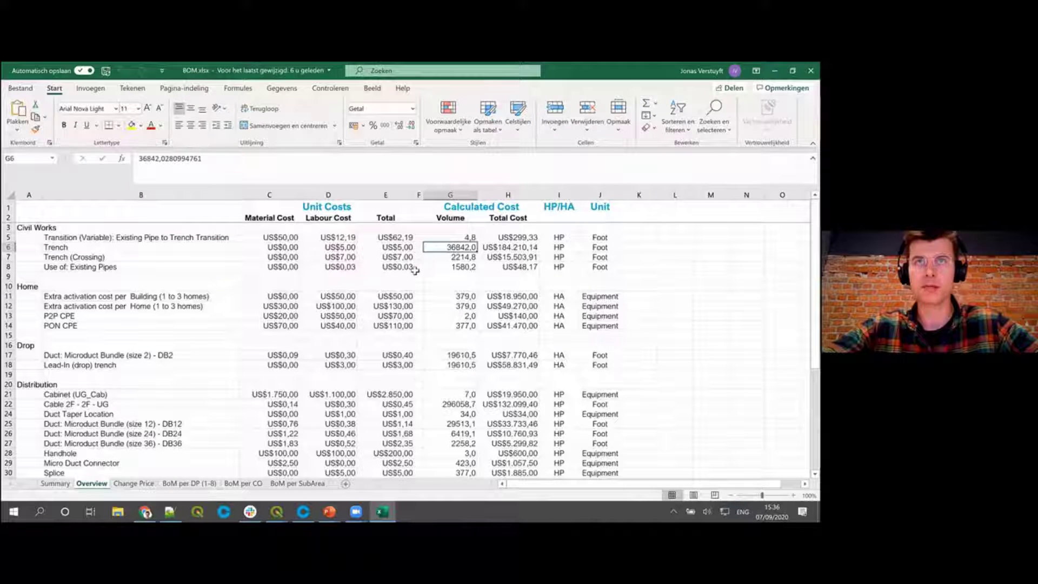
scroll(414, 271, "down", 3)
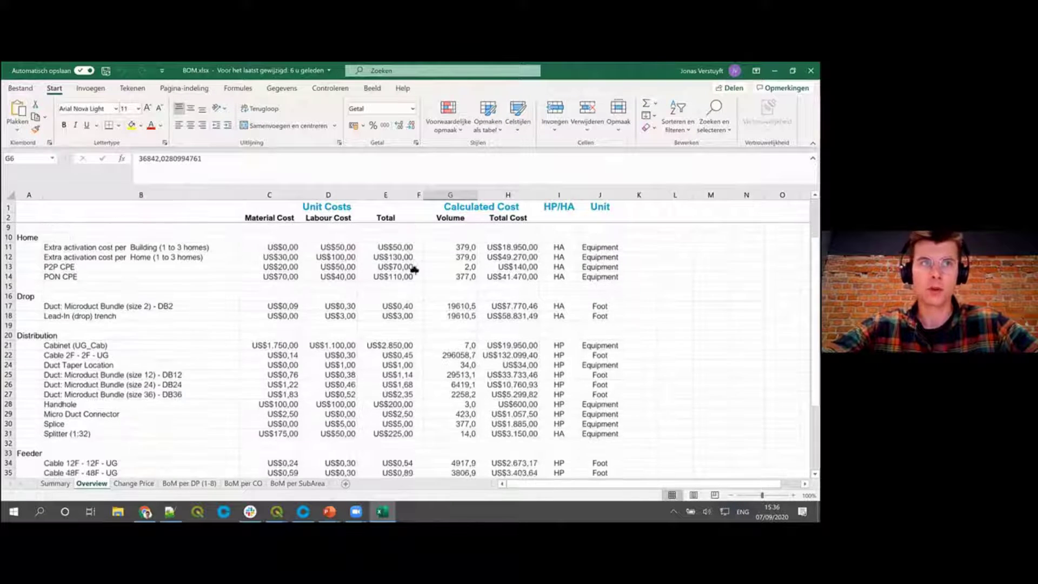
scroll(109, 308, "down", 1)
left_click(108, 316)
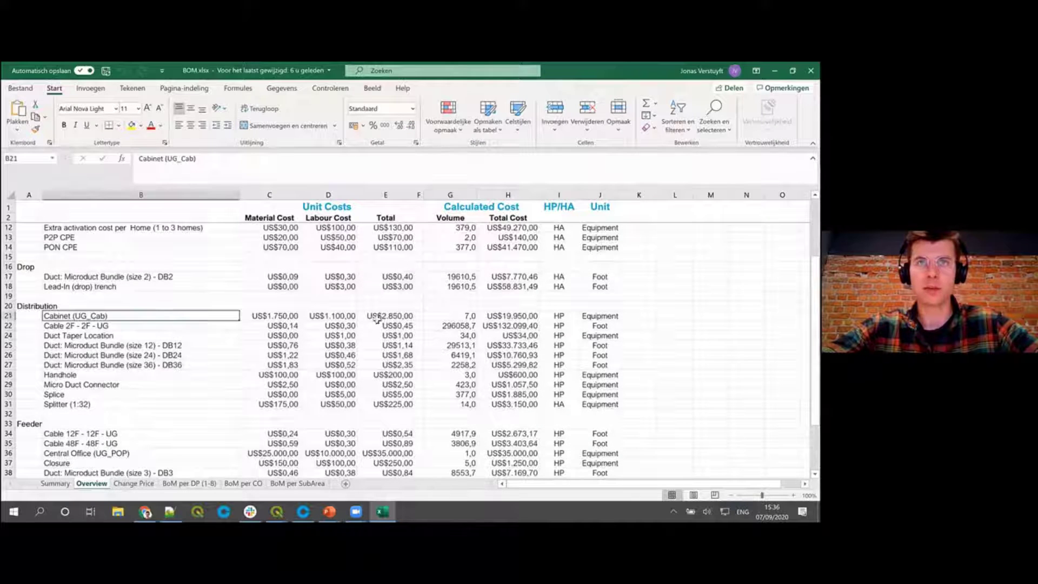
left_click(454, 318)
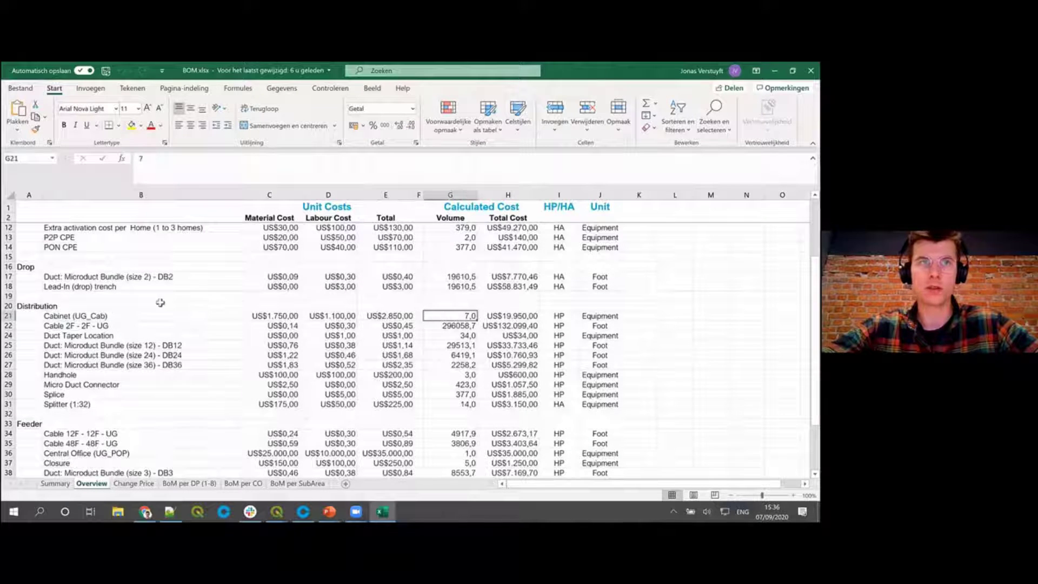
- Review the DB12, DB24 and DB36 microduct bundle rows and the Cable 2F - UG row under Distribution
scroll(157, 301, "down", 2)
scroll(114, 314, "down", 1)
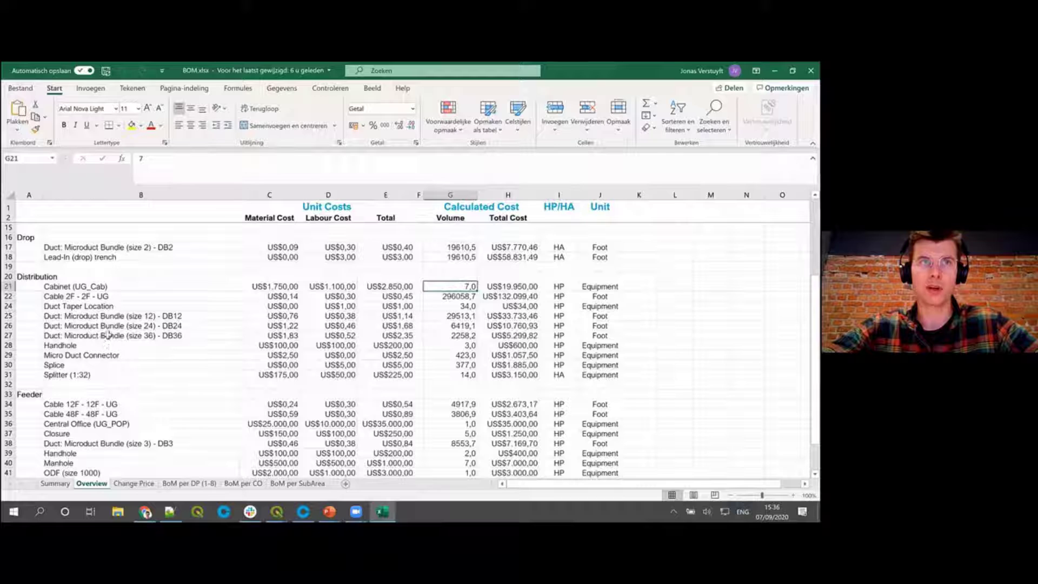
left_click_drag(105, 316, 106, 335)
left_click(110, 297)
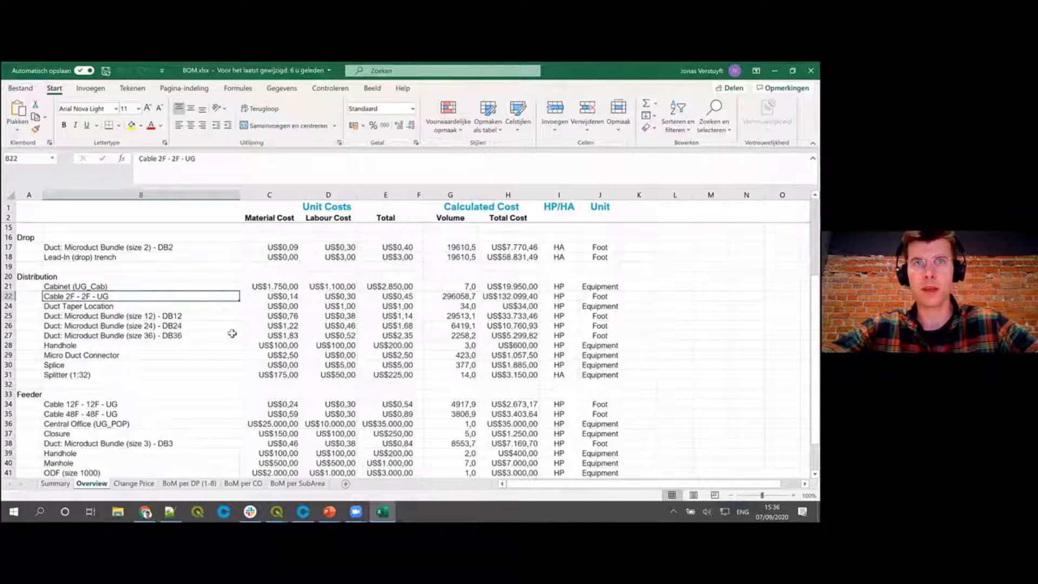
scroll(232, 334, "down", 1)
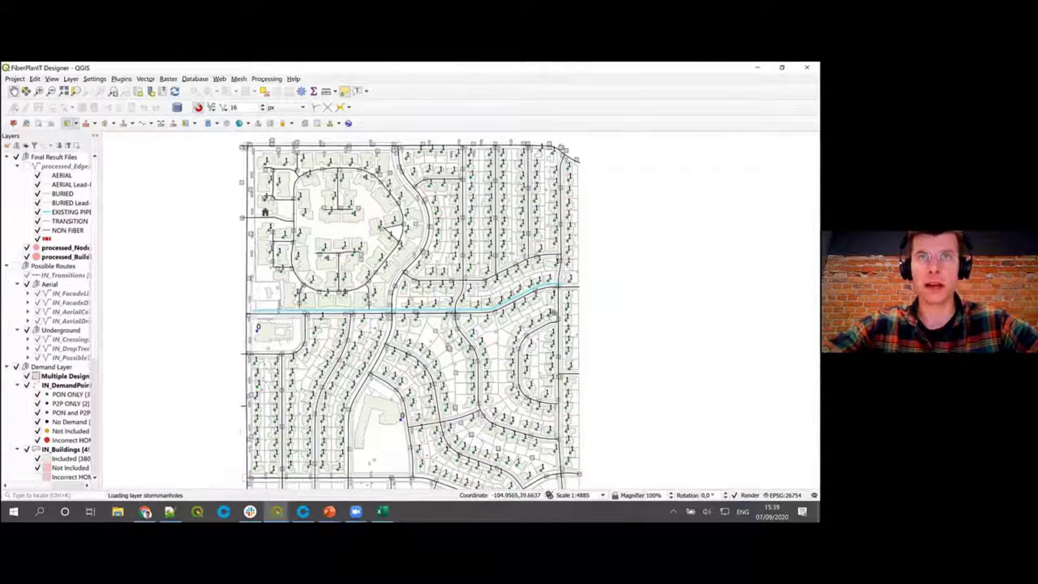
- Examine the feeder cable's course along the main east-west road and through the junction in the pink cluster
scroll(350, 321, "up", 1)
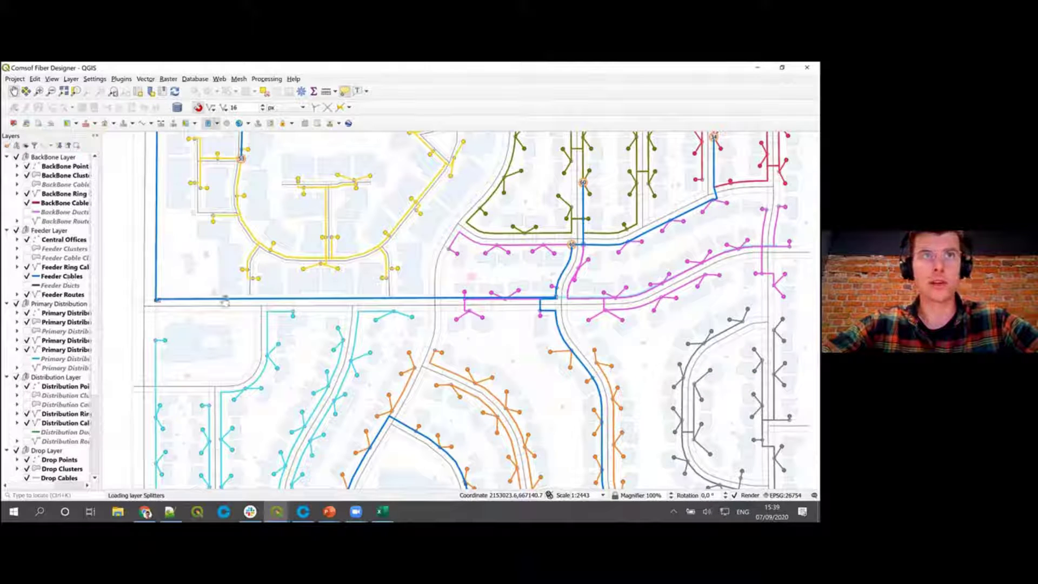
left_click_drag(164, 275, 211, 268)
left_click_drag(161, 304, 164, 302)
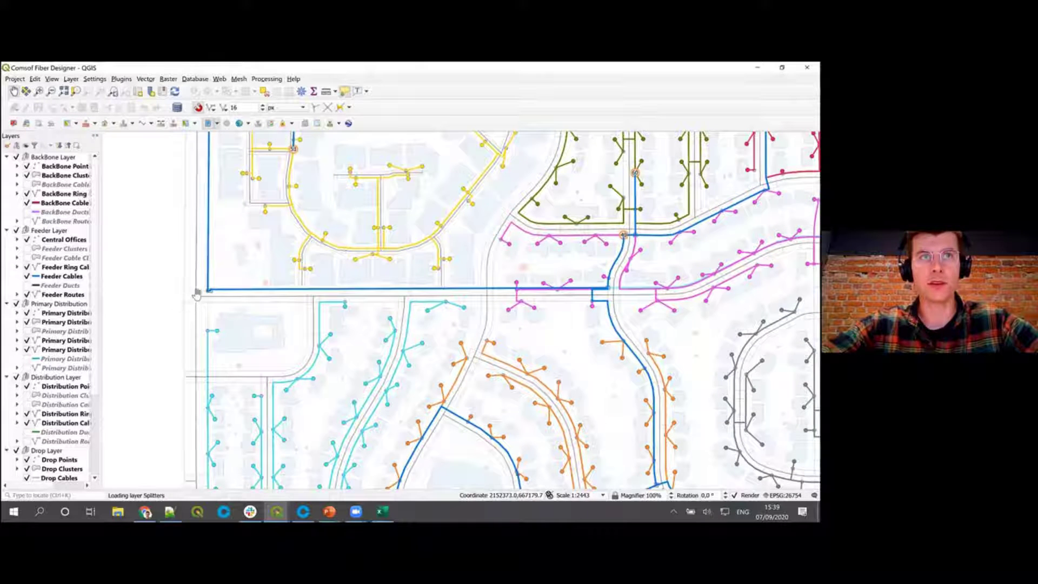
scroll(184, 294, "up", 2)
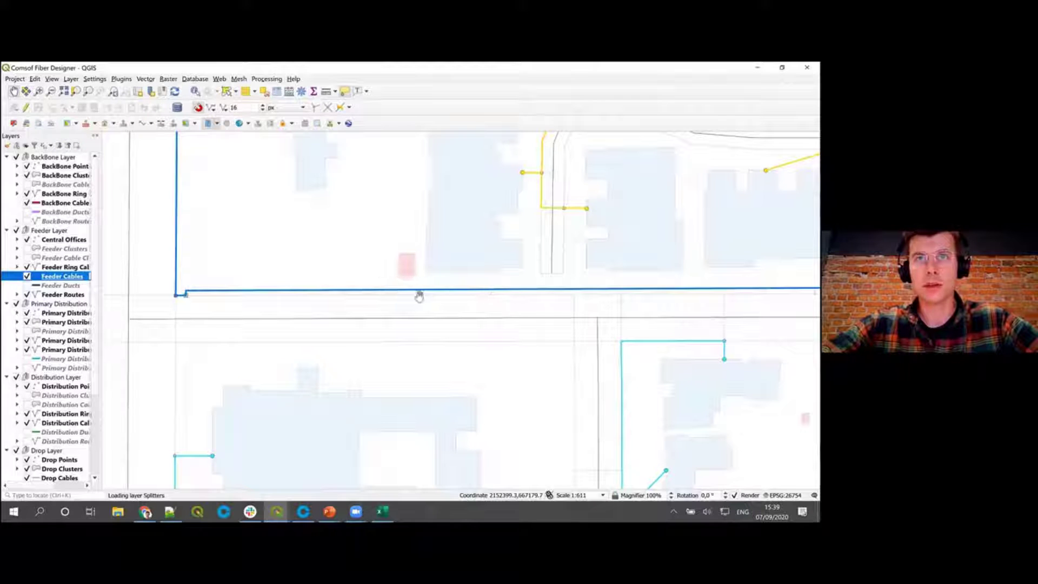
scroll(382, 270, "down", 2)
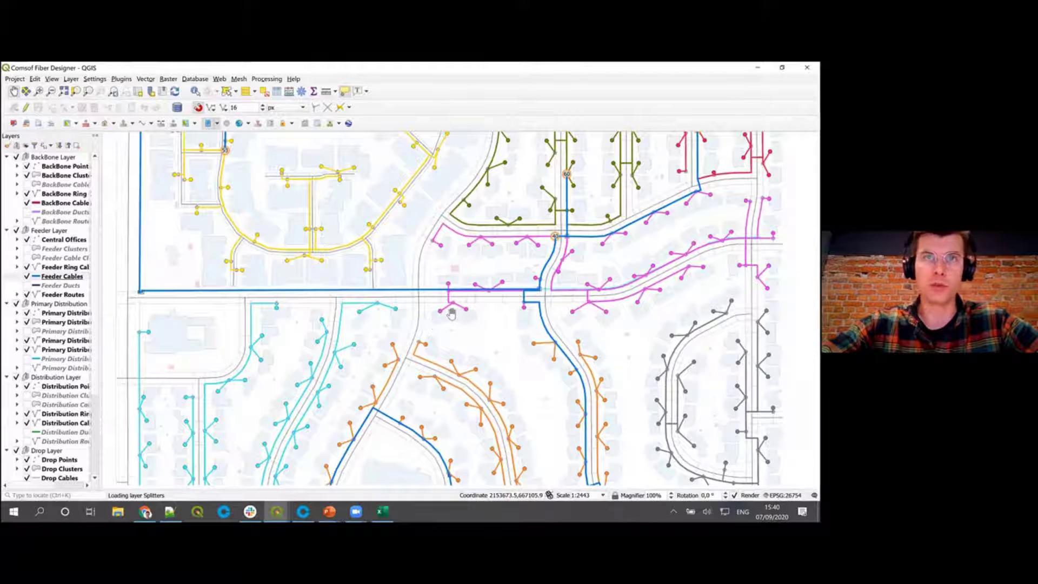
scroll(452, 315, "up", 1)
scroll(452, 315, "up", 1)
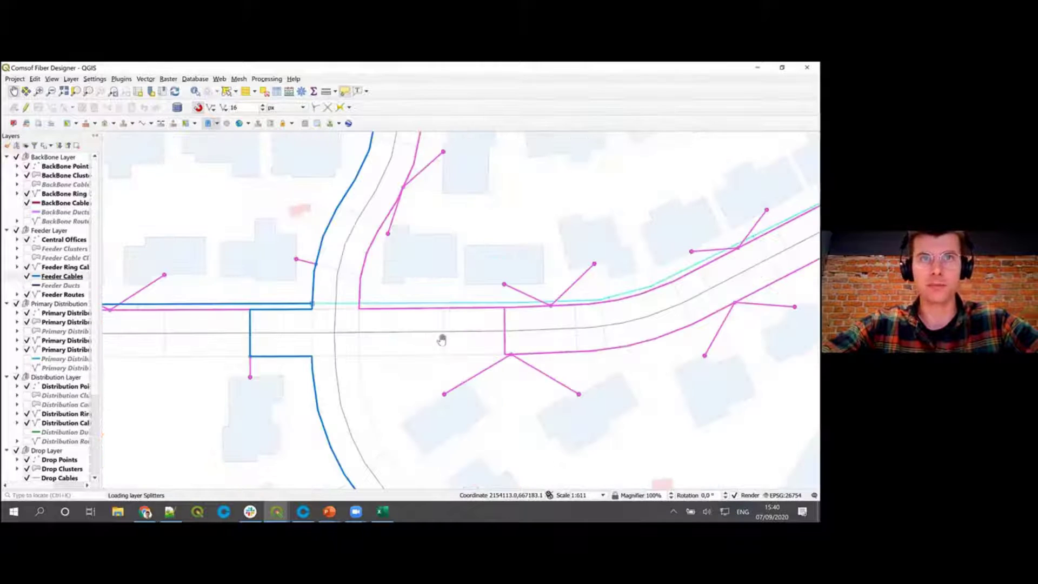
scroll(421, 298, "down", 1)
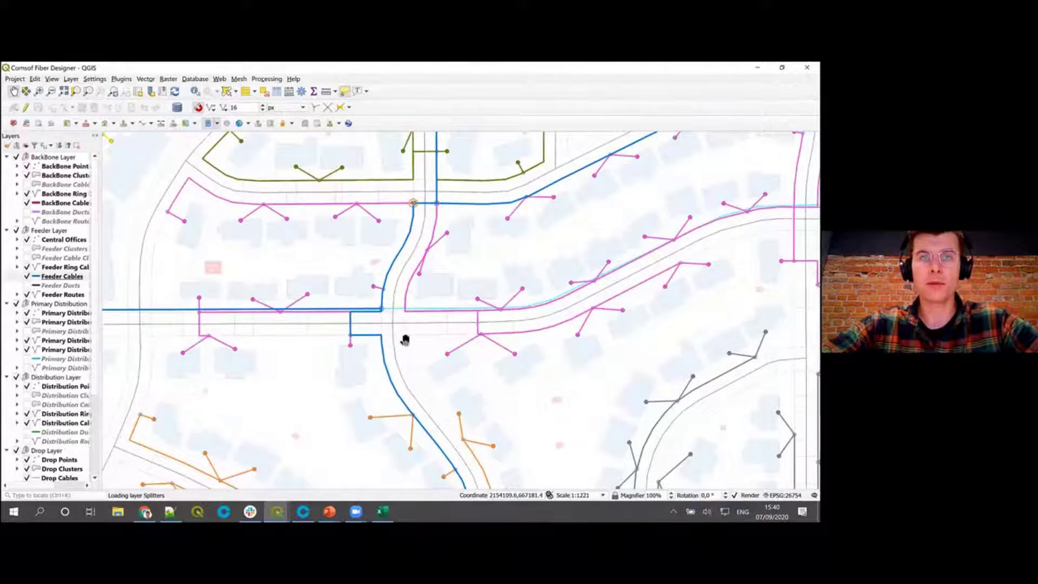
scroll(405, 343, "down", 1)
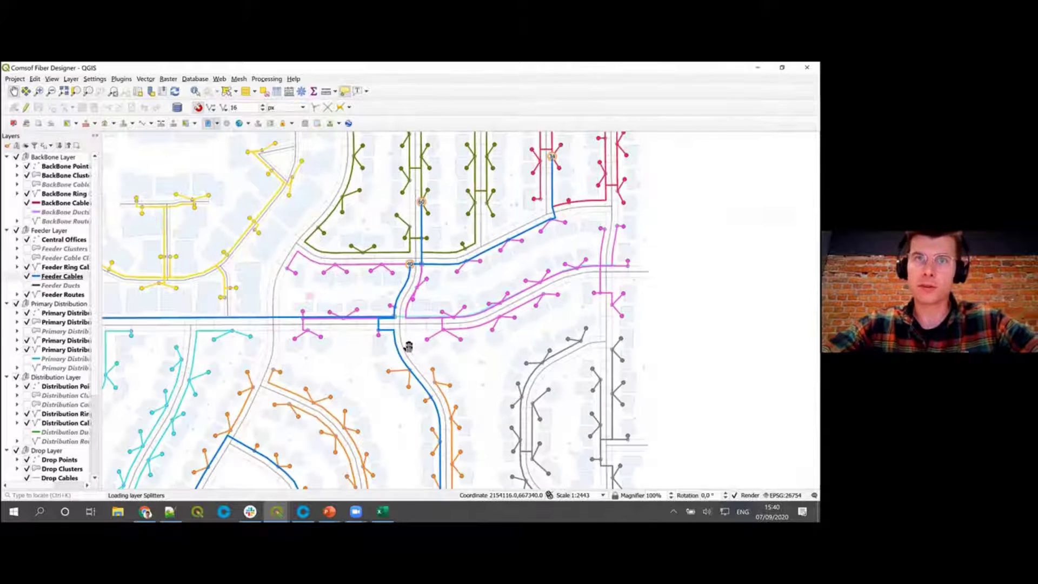
- Delete the two Feeder Routes segments at the road crossing beside the orange point labelled 40
scroll(409, 346, "up", 1)
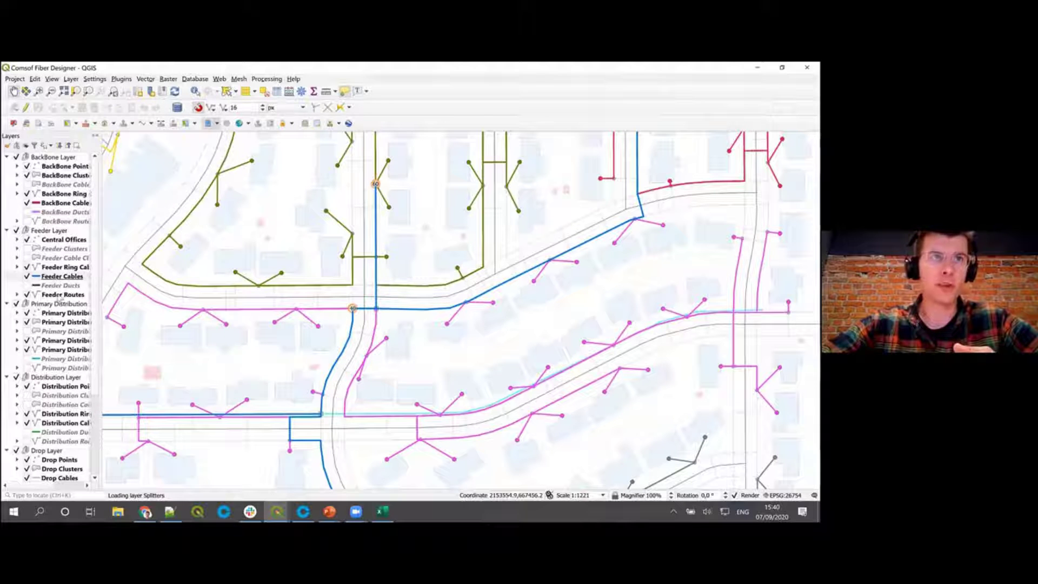
key("Down")
key("Down")
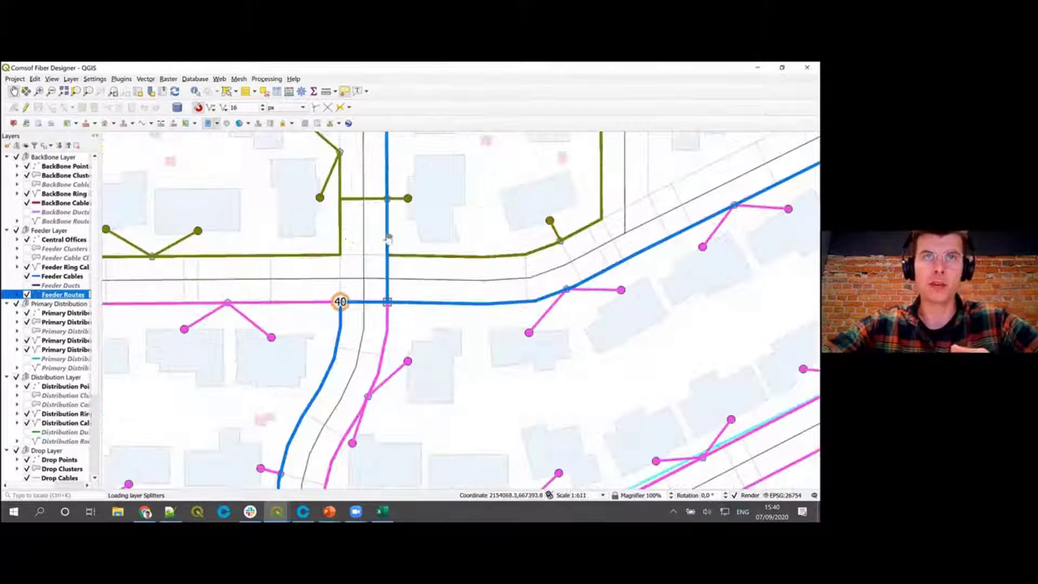
scroll(363, 314, "up", 1)
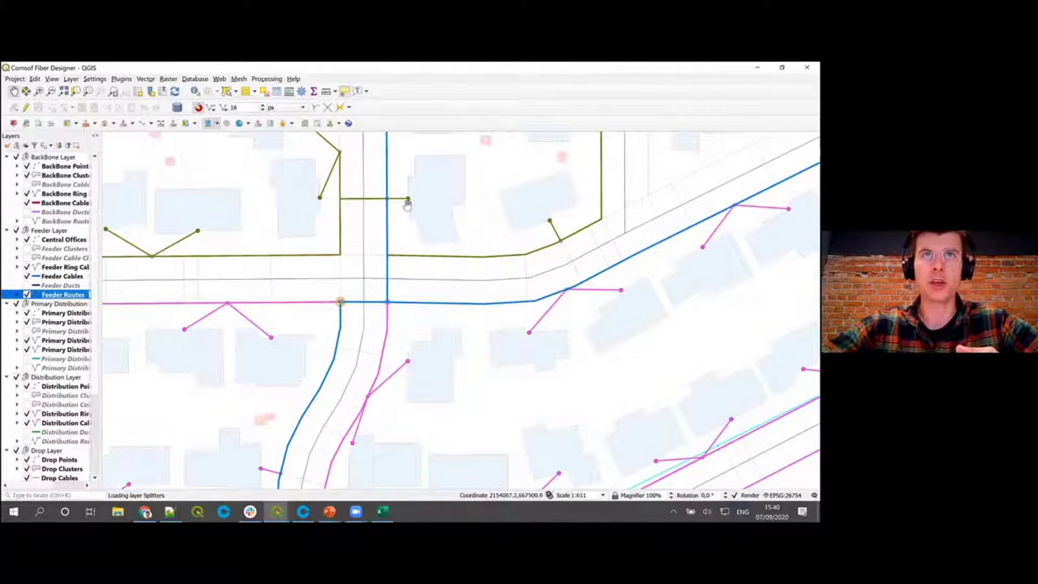
left_click(227, 91)
left_click_drag(355, 225, 409, 295)
left_click(25, 107)
key("Delete")
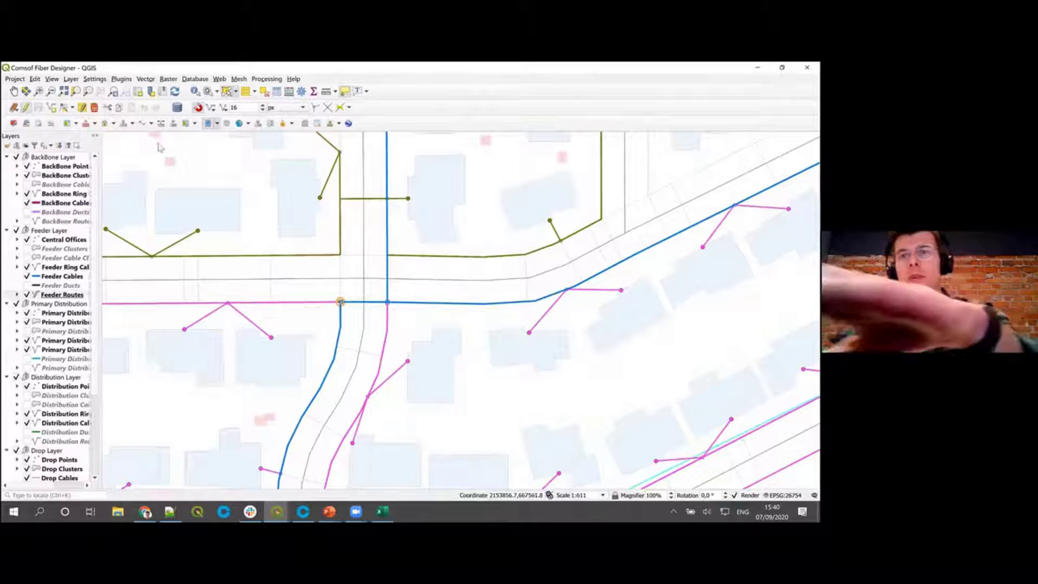
- Draw a Feeder Routes line north from point 40 and east across the street to the blue feeder cable, and save the layer edits
left_click(51, 107)
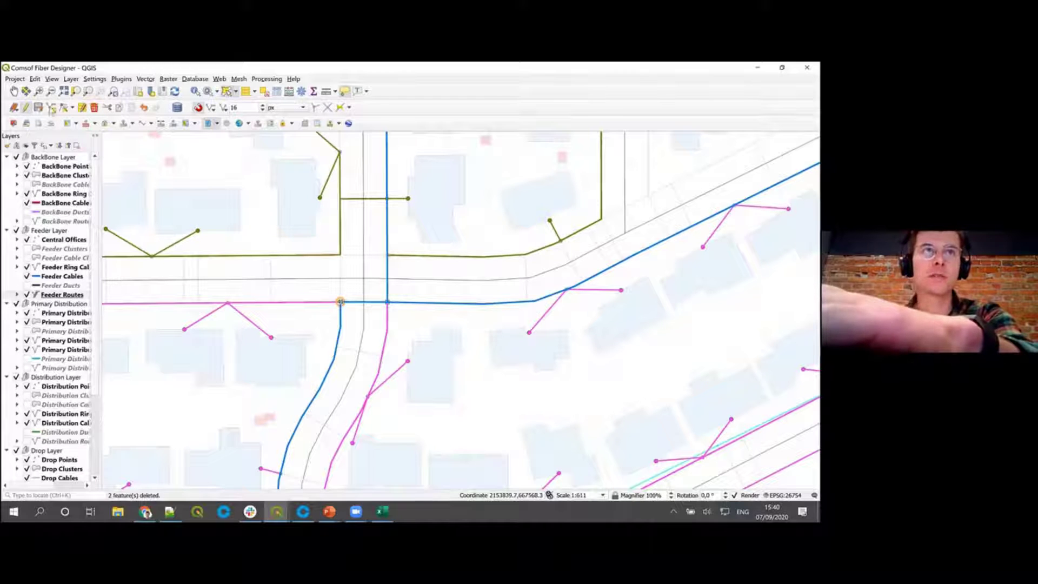
left_click(341, 303)
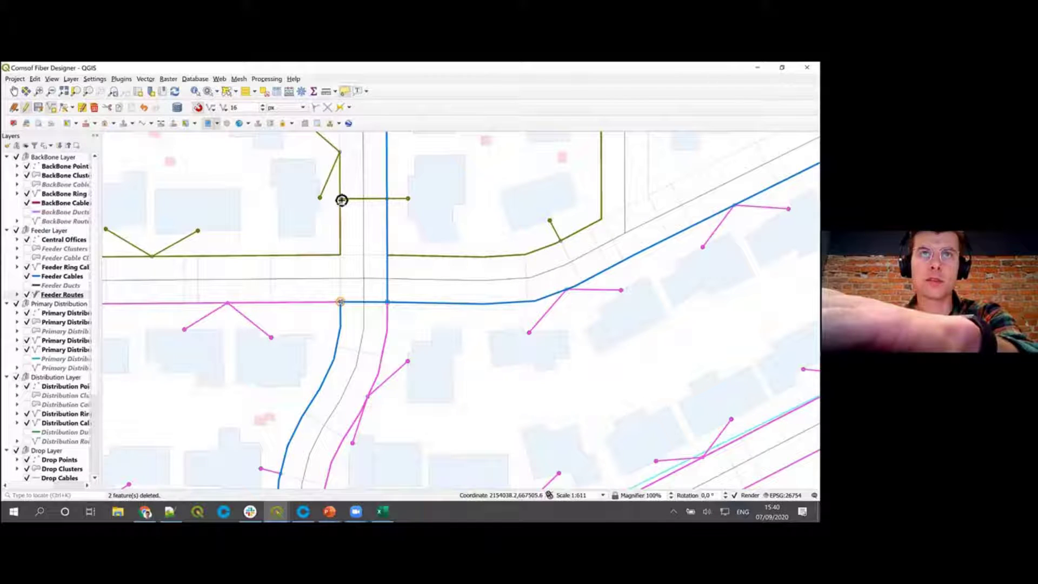
left_click(388, 199)
right_click(388, 199)
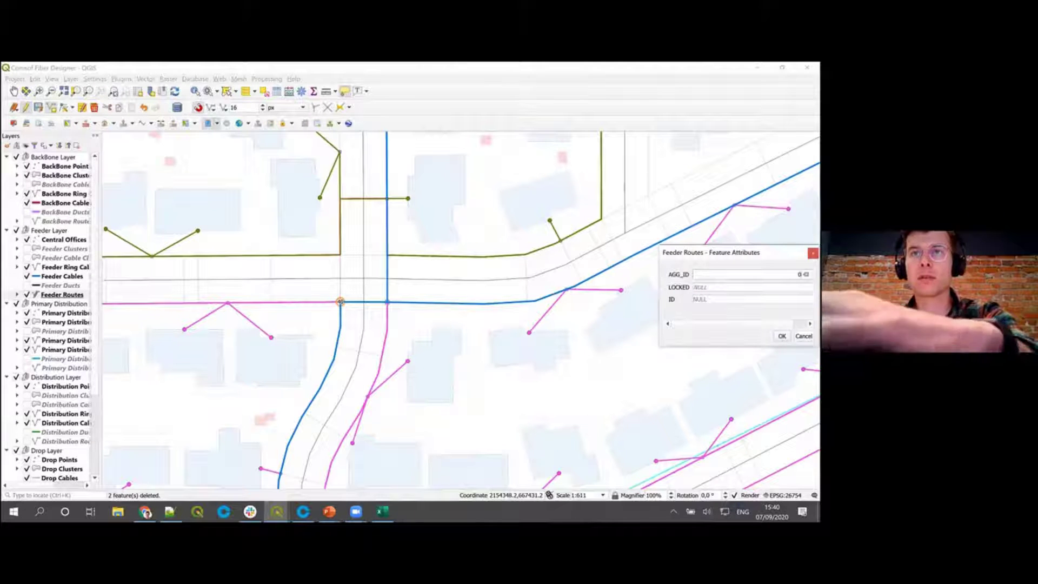
key("Return")
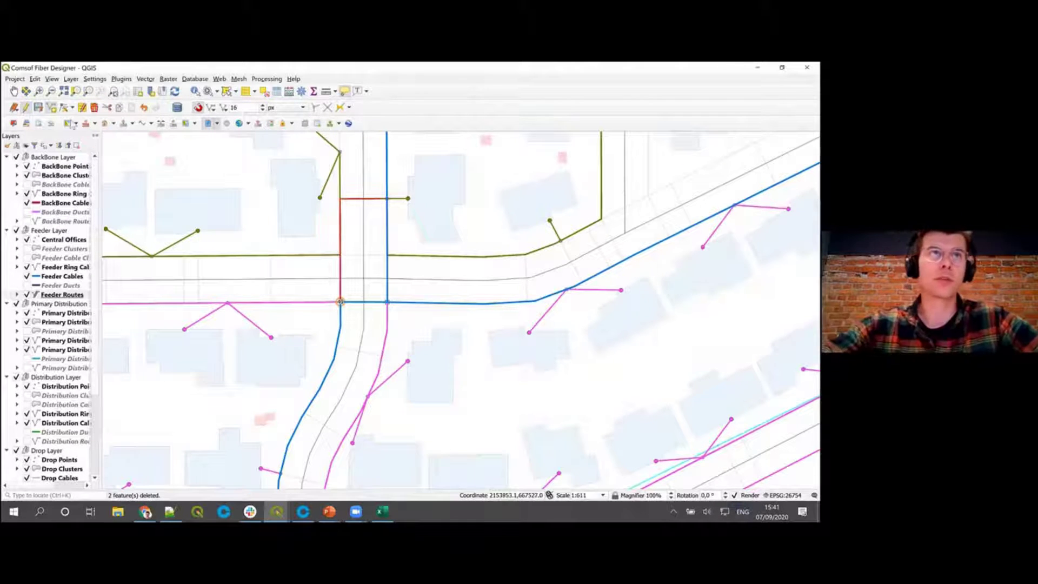
left_click(38, 107)
left_click(25, 108)
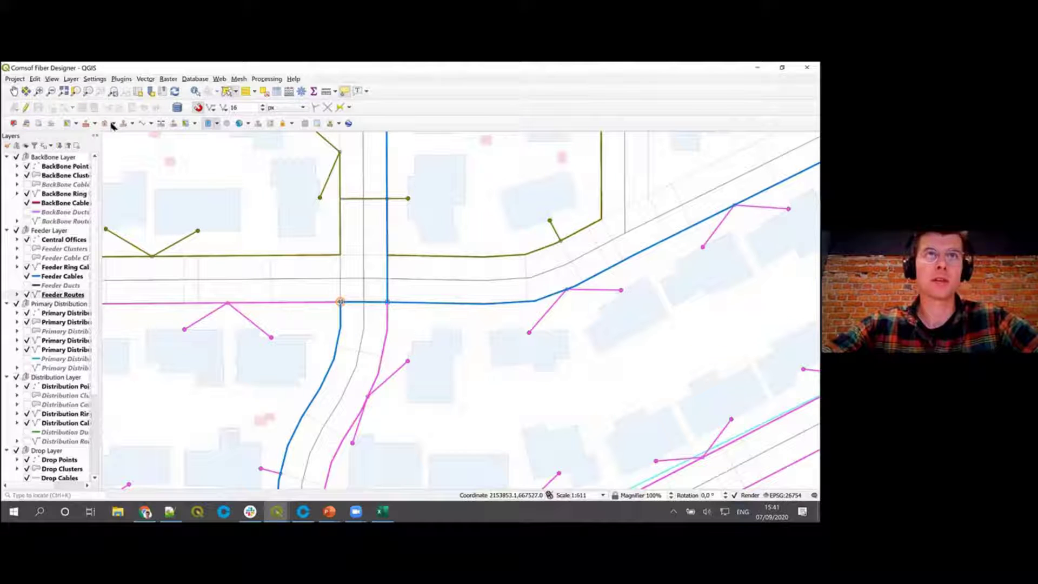
- Recalculate the network with the edited feeder route, and identify the rerouted Feeder Cables segment running north from the orange point
left_click(239, 123)
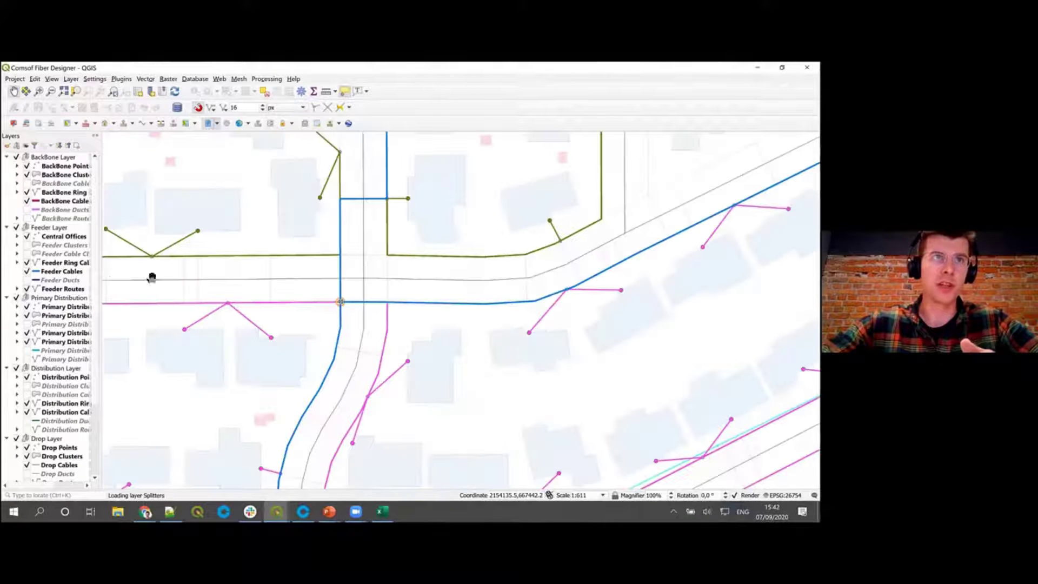
left_click(75, 275)
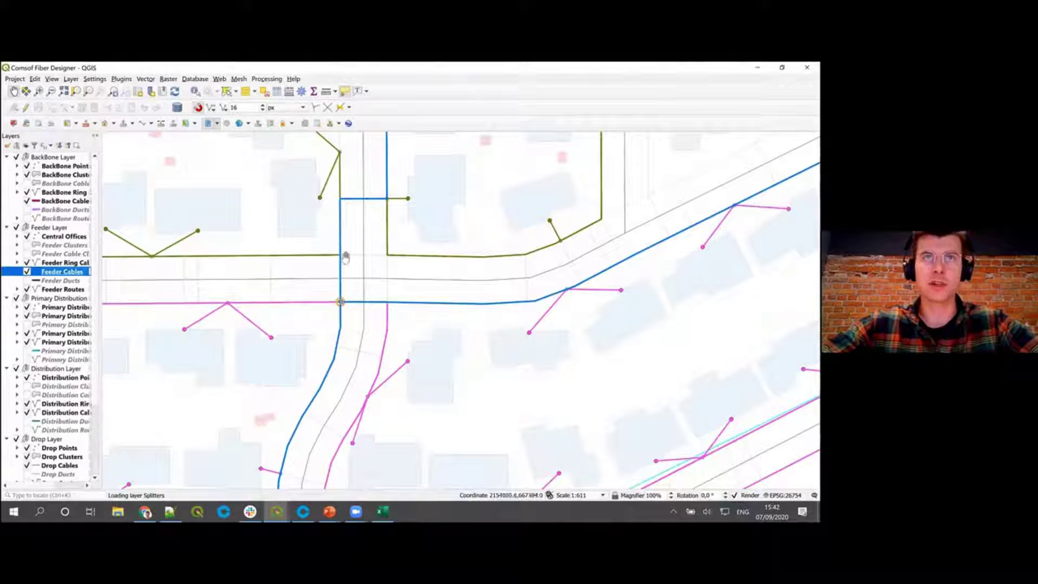
left_click_drag(407, 208, 405, 257)
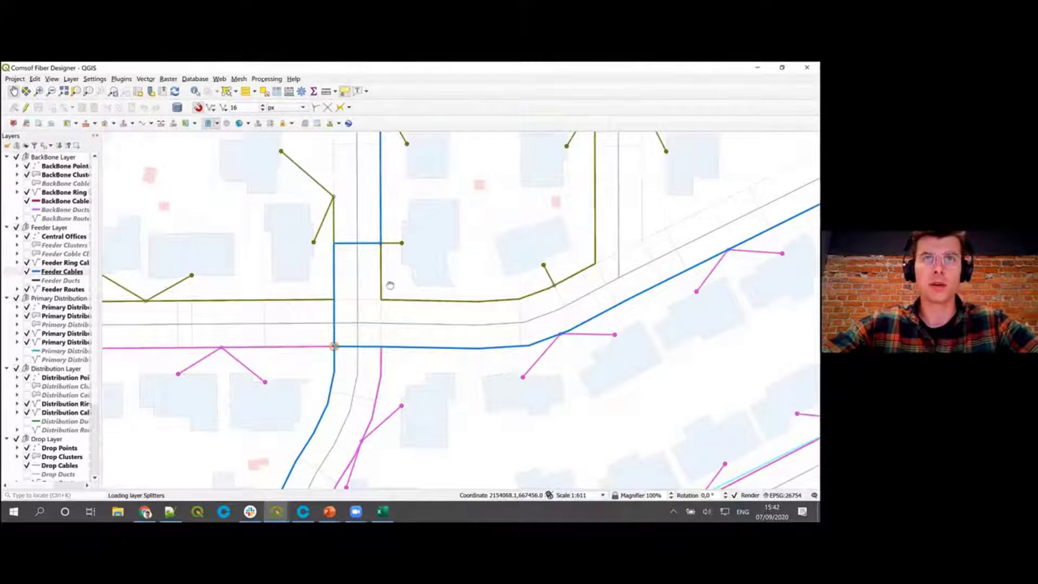
left_click_drag(390, 285, 362, 289)
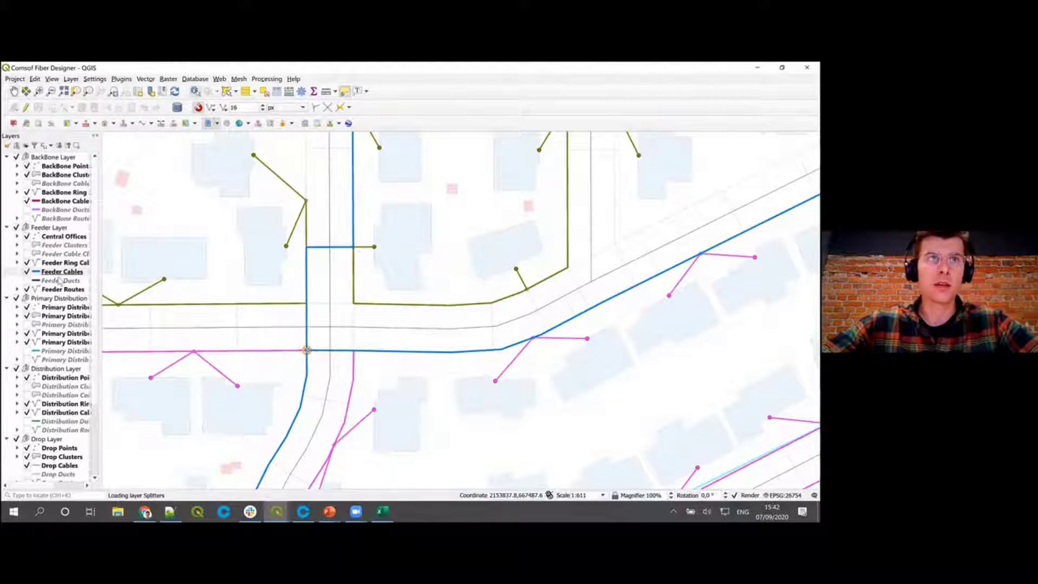
left_click(310, 316)
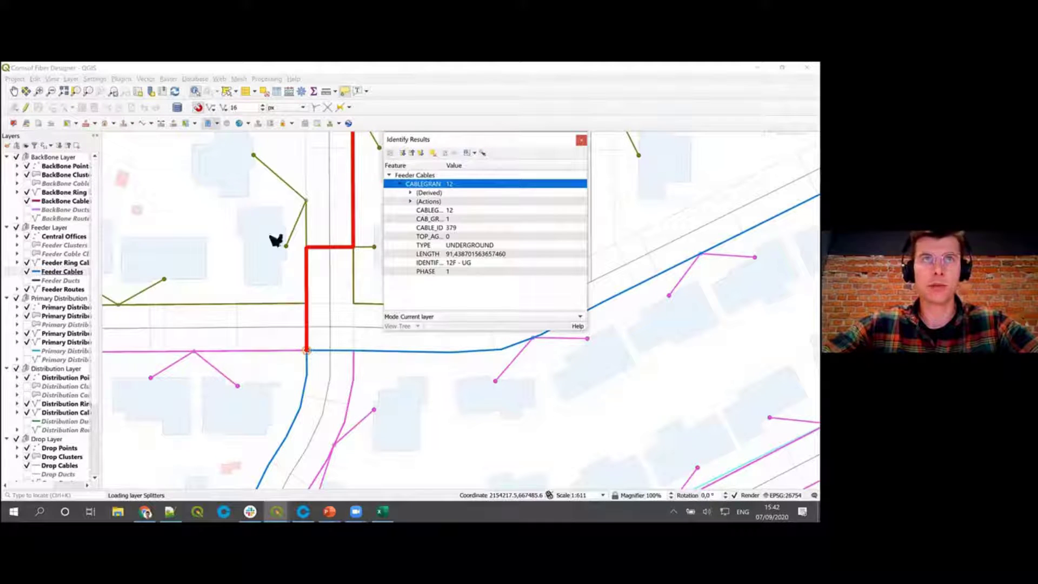
- Show the Feeder Ducts layer, identify the duct along the same rerouted segment, and close the identify results
left_click(47, 281)
left_click(26, 281)
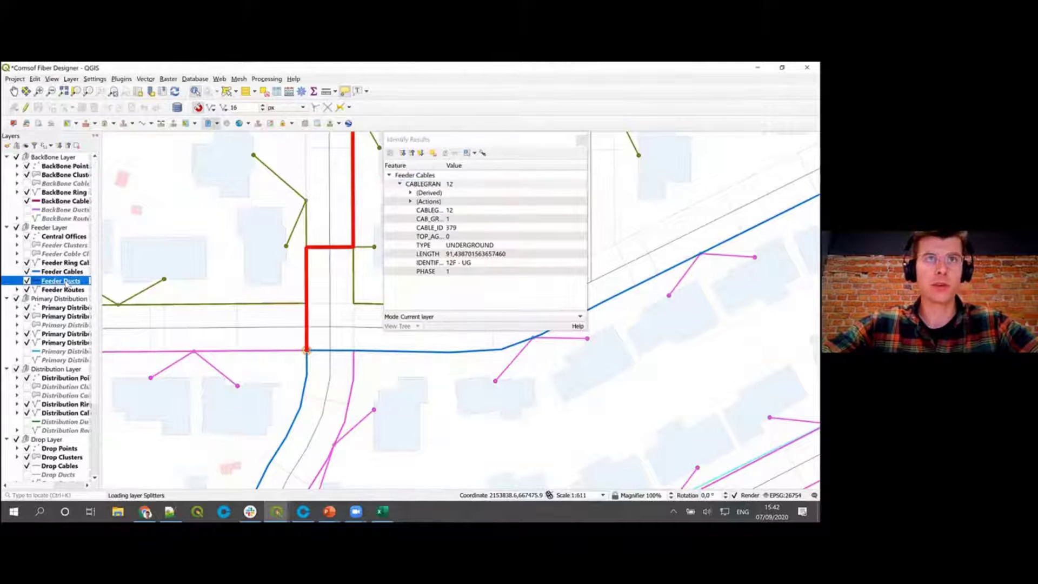
left_click(313, 322)
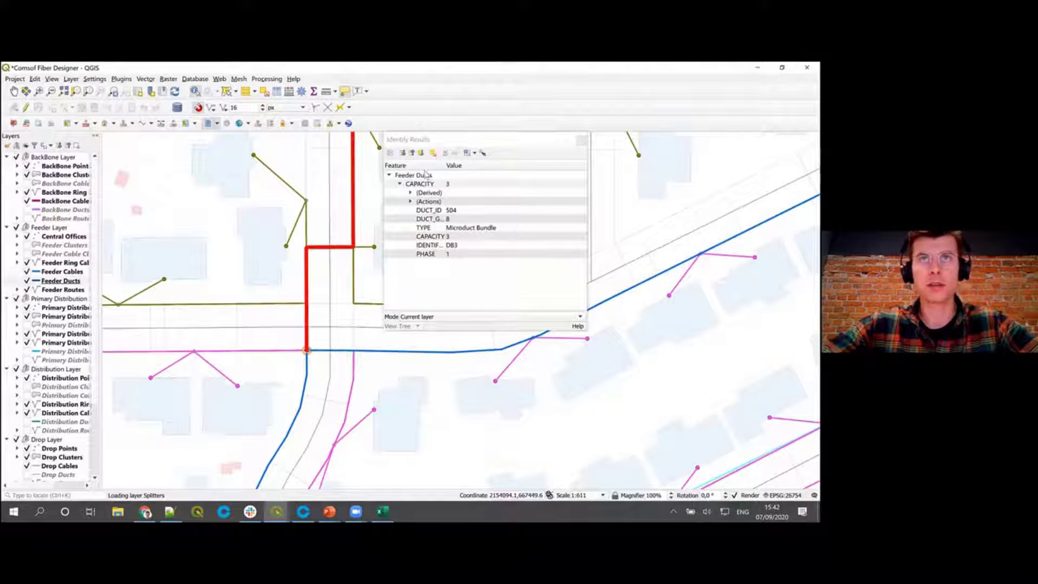
left_click(582, 141)
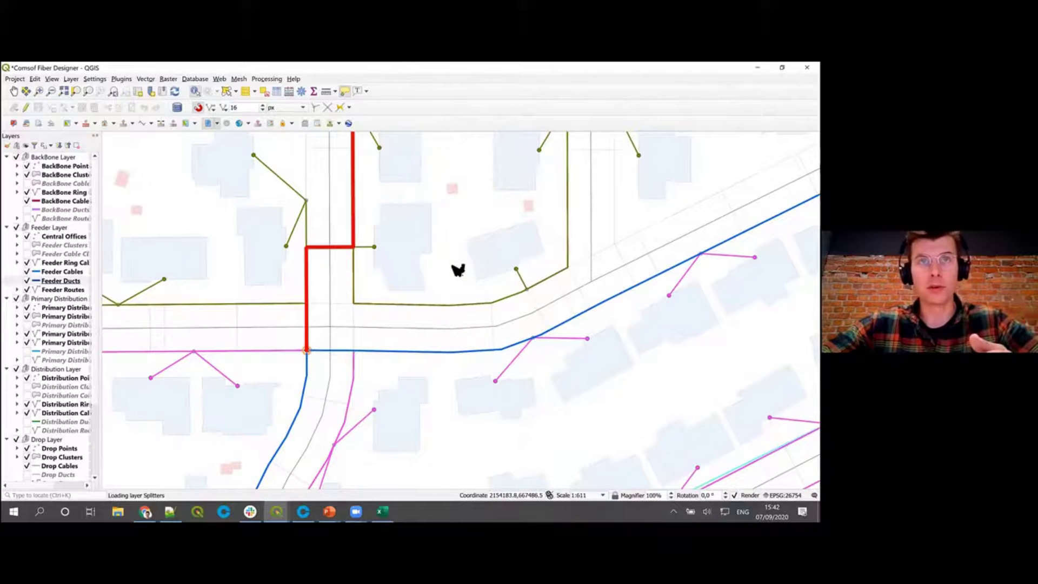